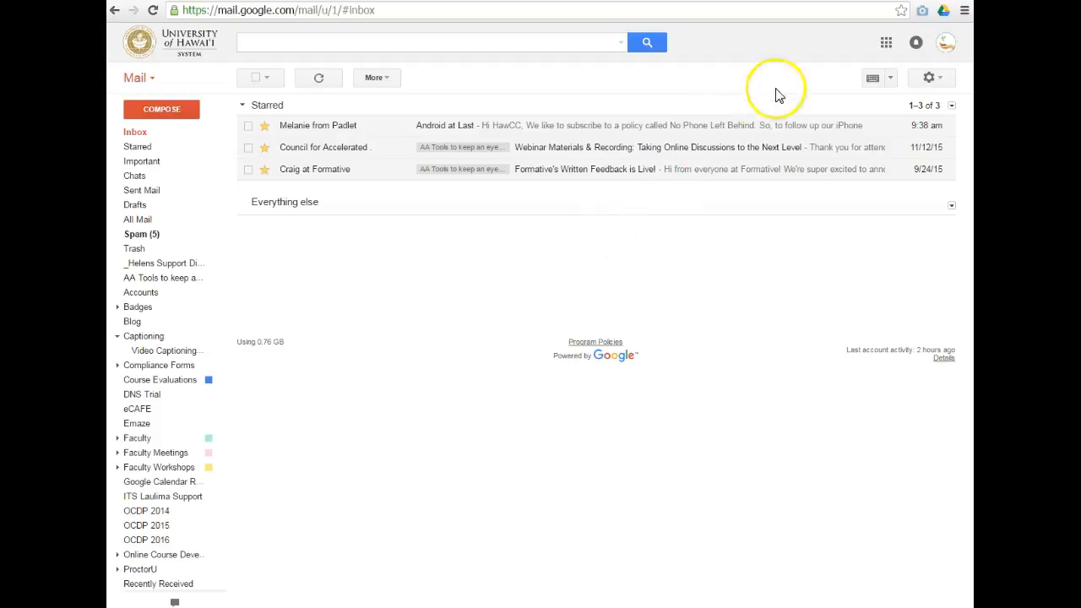
# Open Google Sites from the mail account and start a new site with the Blank template.
pyautogui.click(887, 49)
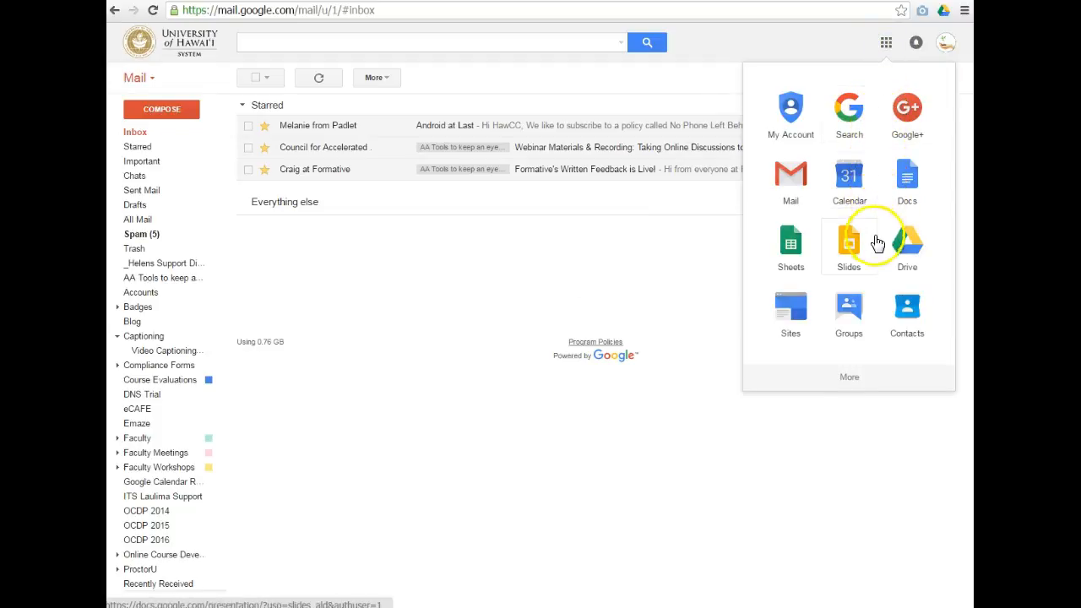
pyautogui.click(799, 324)
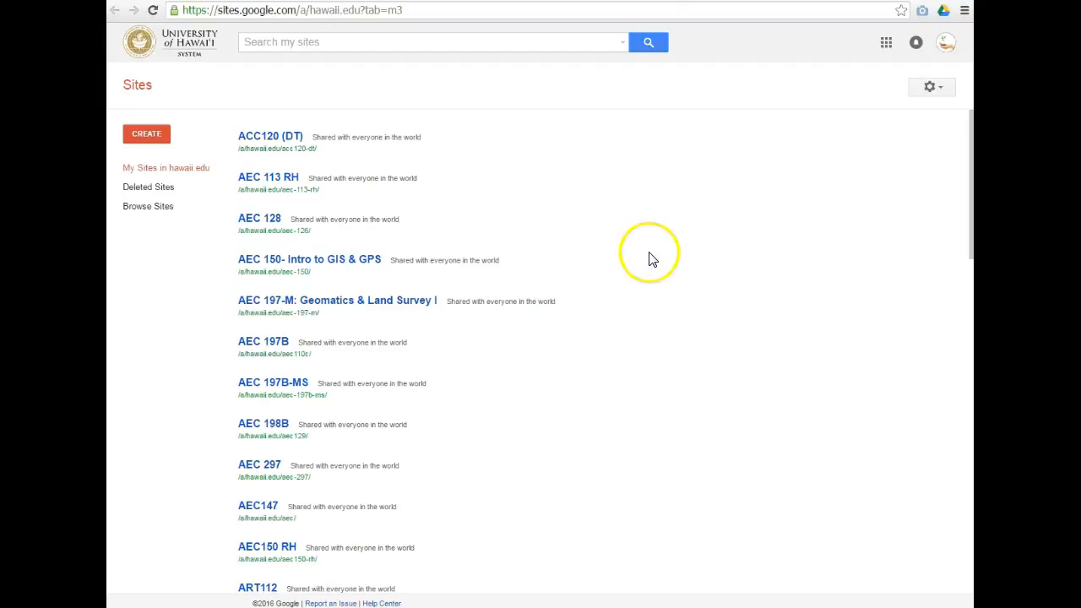
pyautogui.click(165, 138)
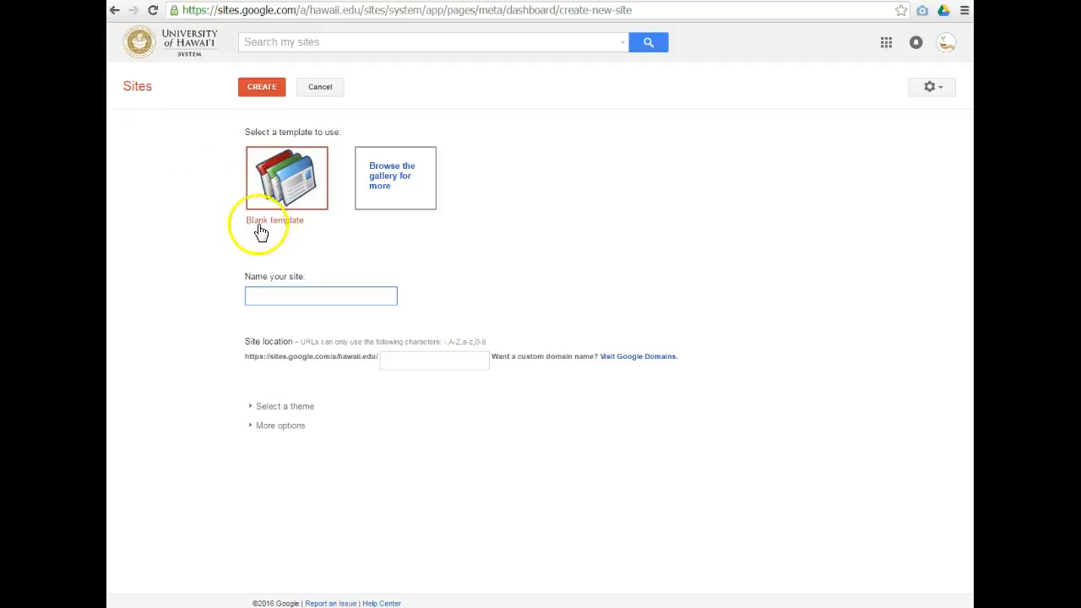
pyautogui.click(287, 228)
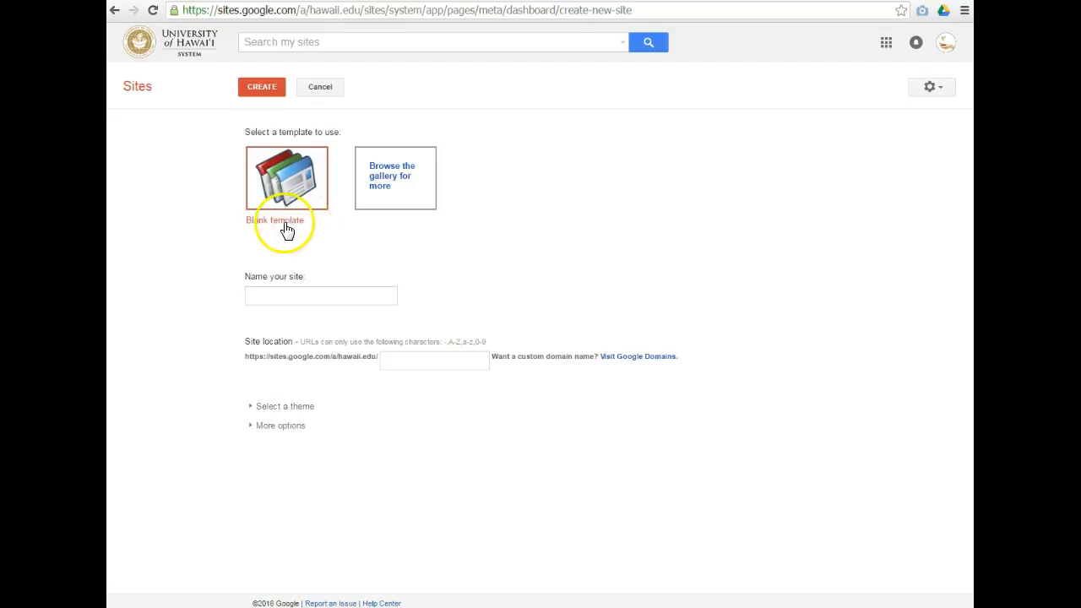
# Name the new site Sample Site.
pyautogui.click(272, 292)
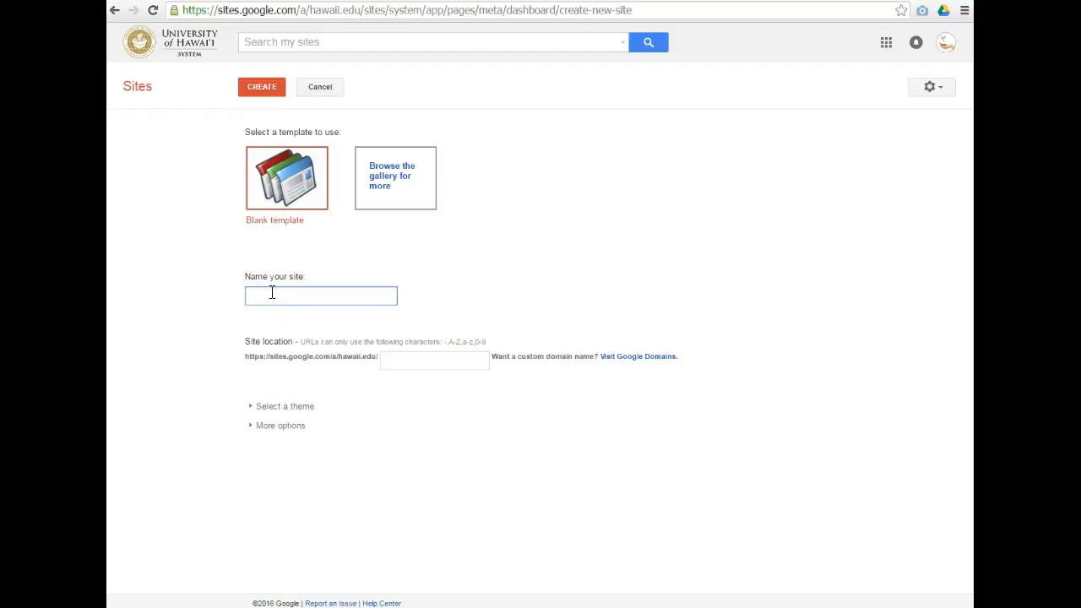
pyautogui.write('Sample Site')
pyautogui.moveTo(251, 301); pyautogui.dragTo(344, 301)
pyautogui.click(344, 302)
# Replace the suggested site location with itso5.
pyautogui.moveTo(451, 362); pyautogui.dragTo(376, 358)
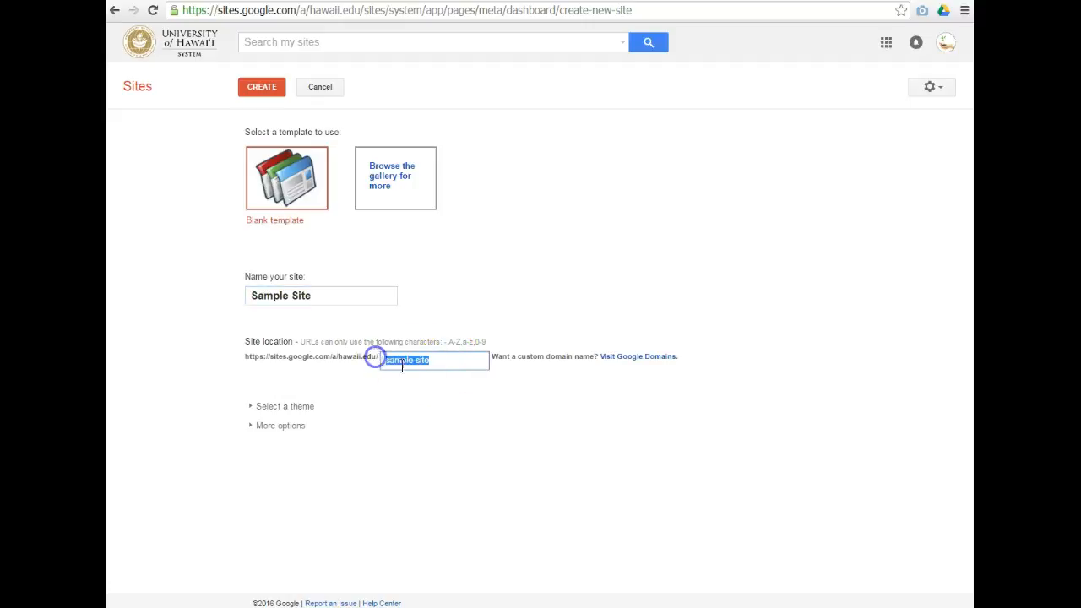
pyautogui.click(418, 373)
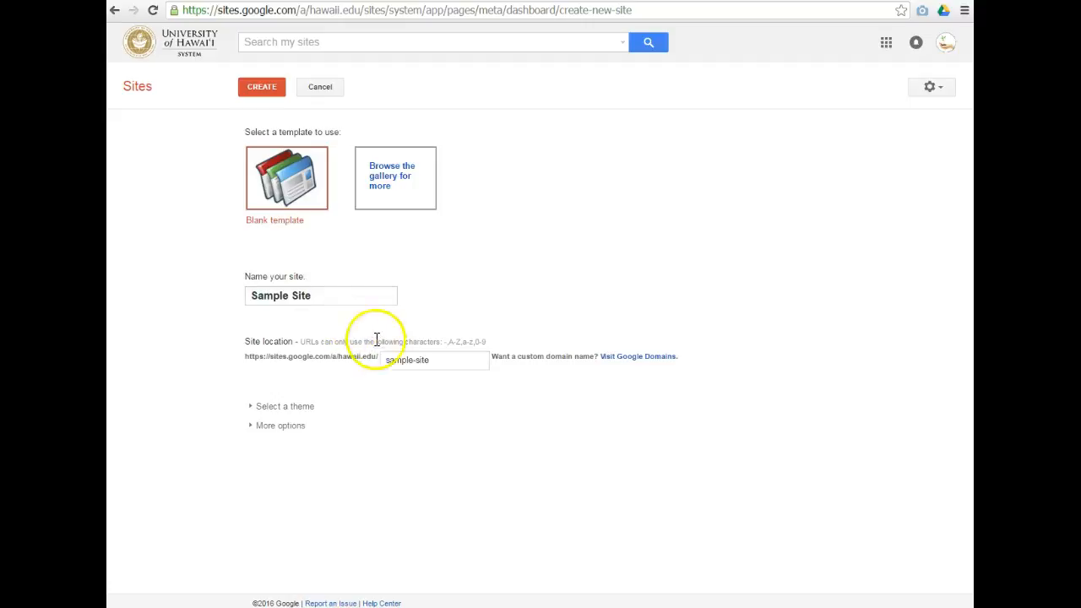
pyautogui.moveTo(431, 360); pyautogui.dragTo(375, 355)
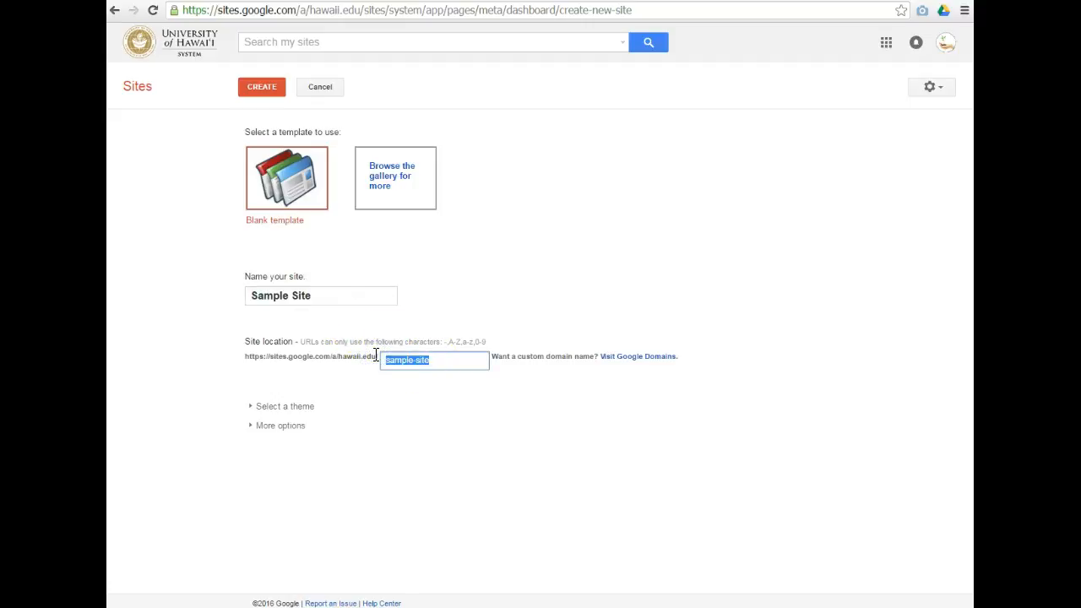
pyautogui.press('BackSpace')
pyautogui.write('ITSO5')
pyautogui.click(376, 374)
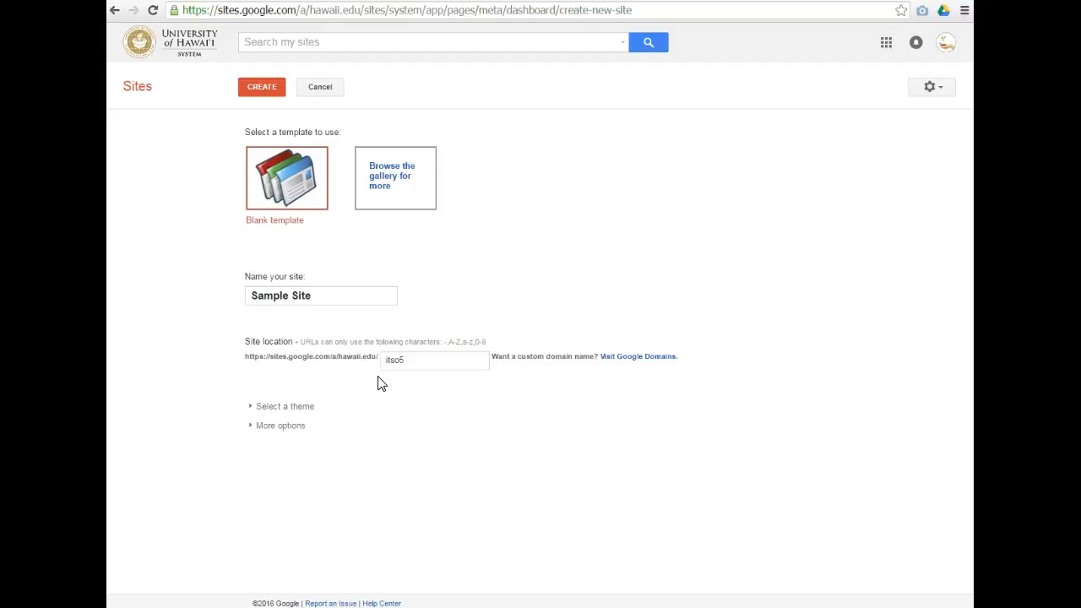
# Browse the available site themes and choose Micro Lite.
pyautogui.click(253, 411)
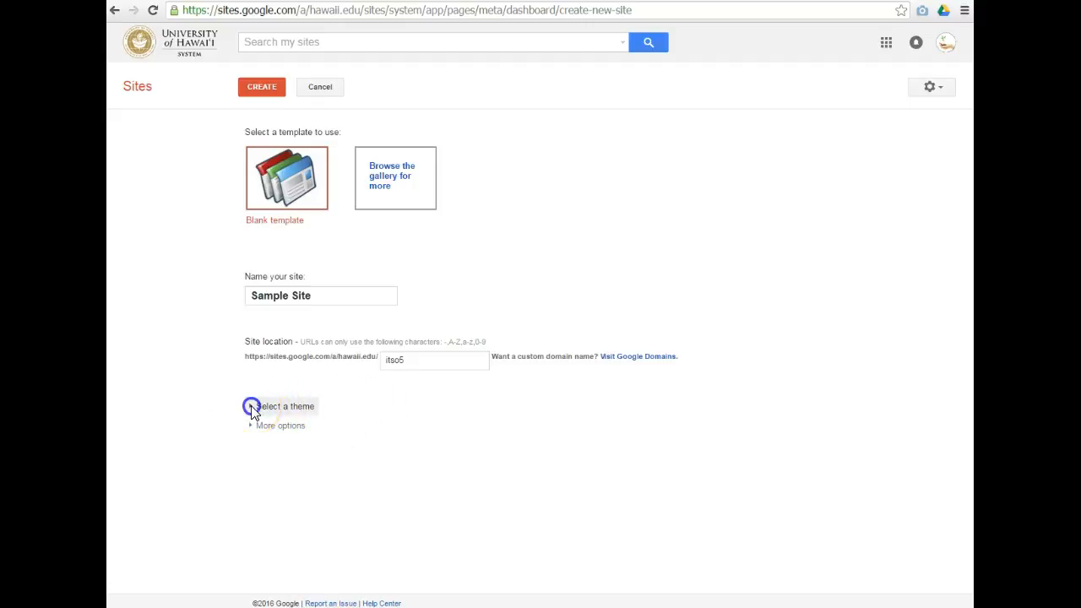
pyautogui.scroll(-4, 232, 422)
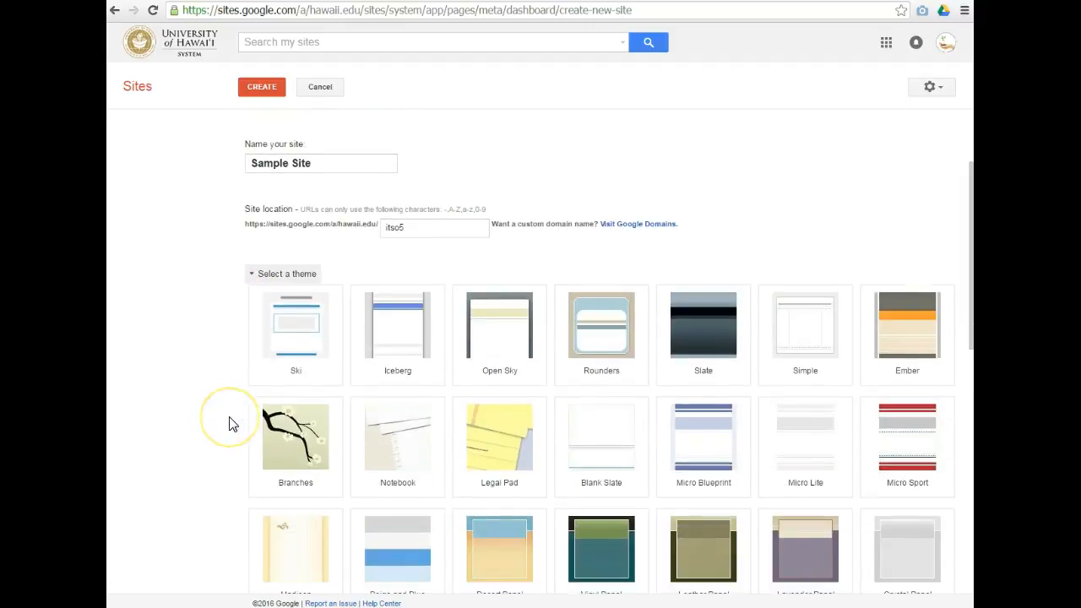
pyautogui.scroll(-5, 233, 425)
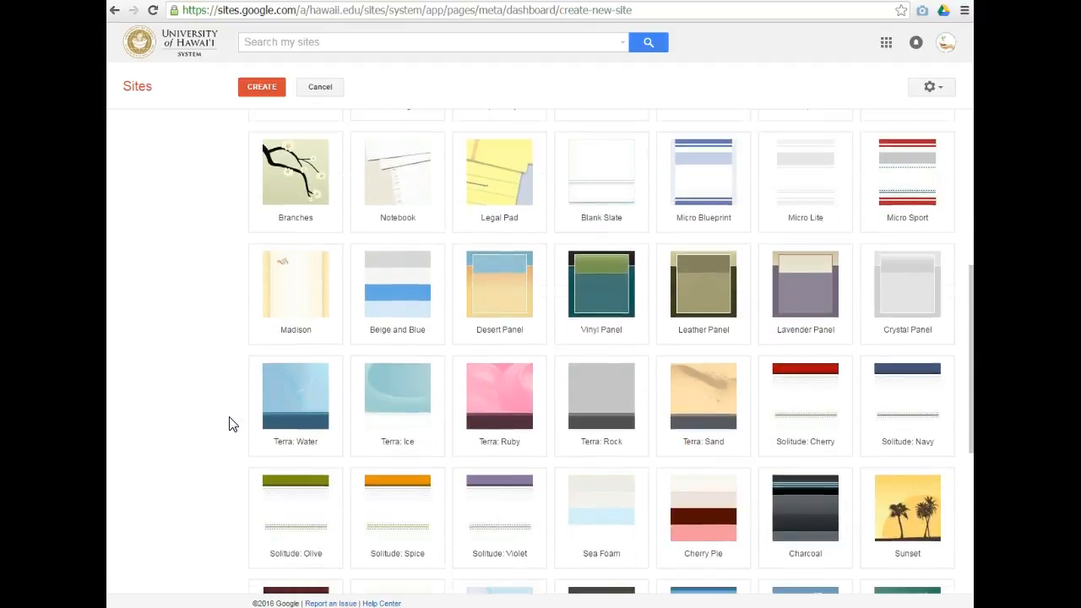
pyautogui.scroll(-3, 232, 425)
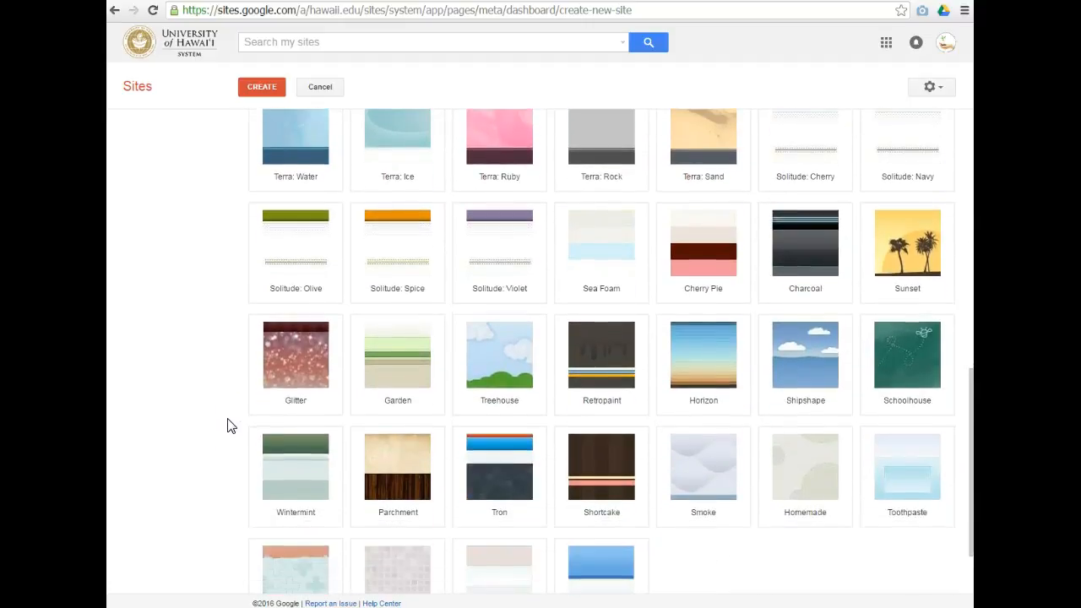
pyautogui.scroll(-2, 233, 425)
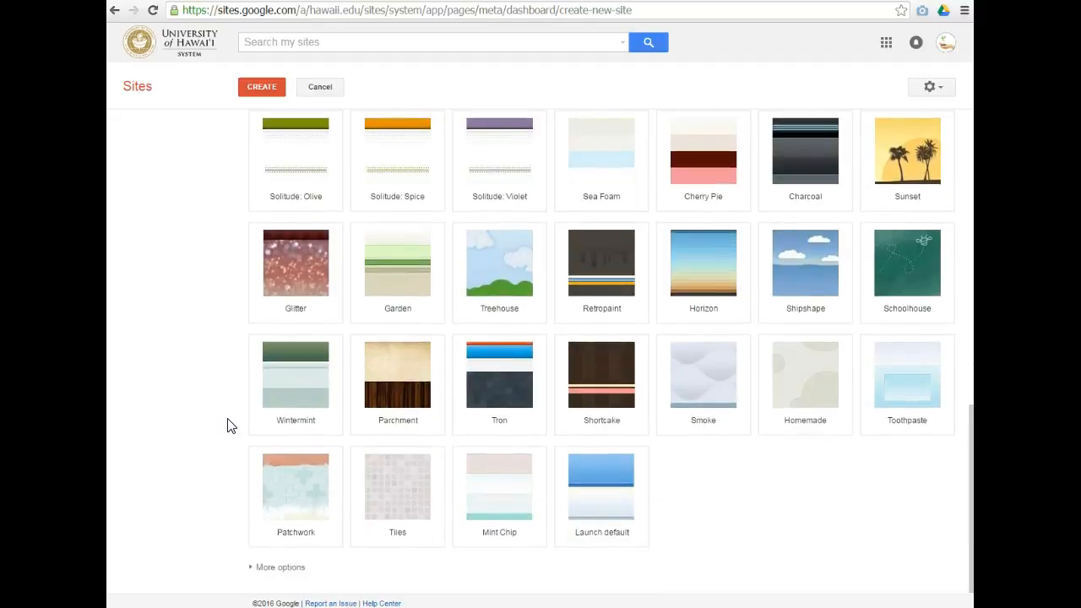
pyautogui.scroll(8, 228, 425)
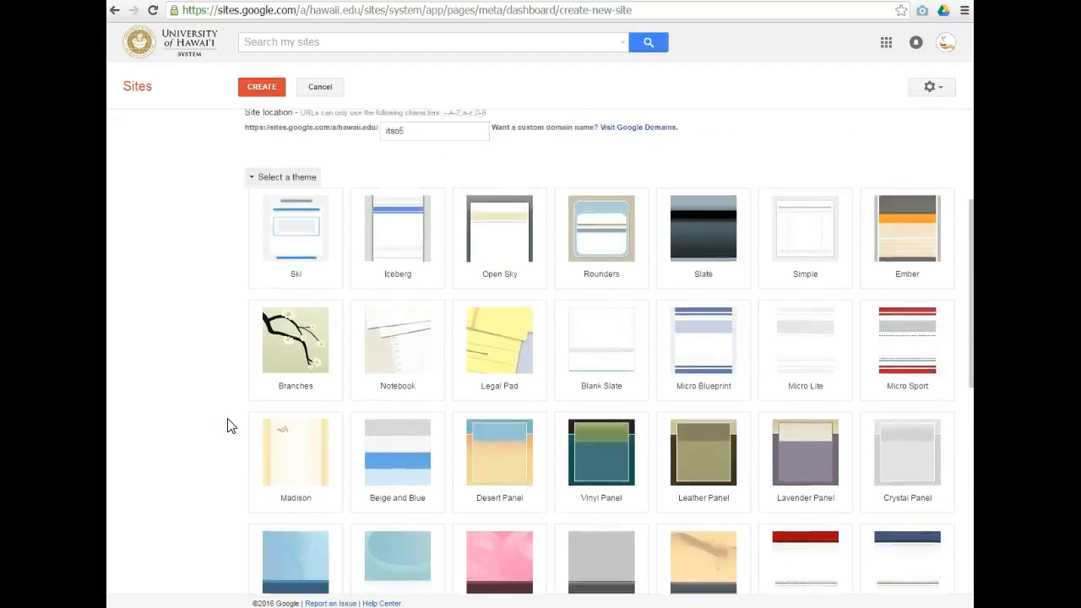
pyautogui.scroll(2, 227, 425)
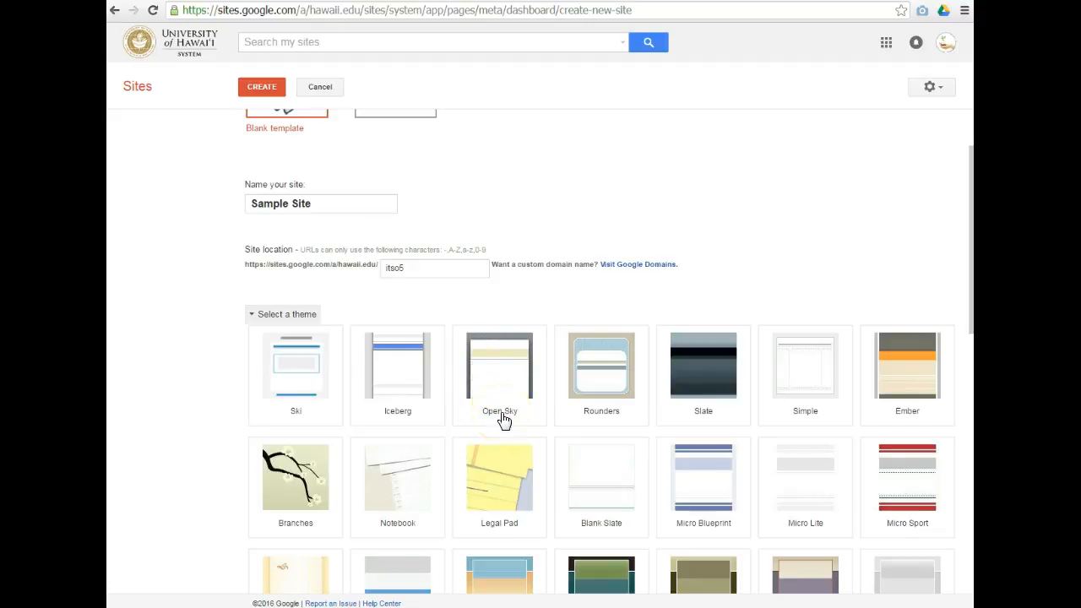
pyautogui.scroll(-1, 499, 418)
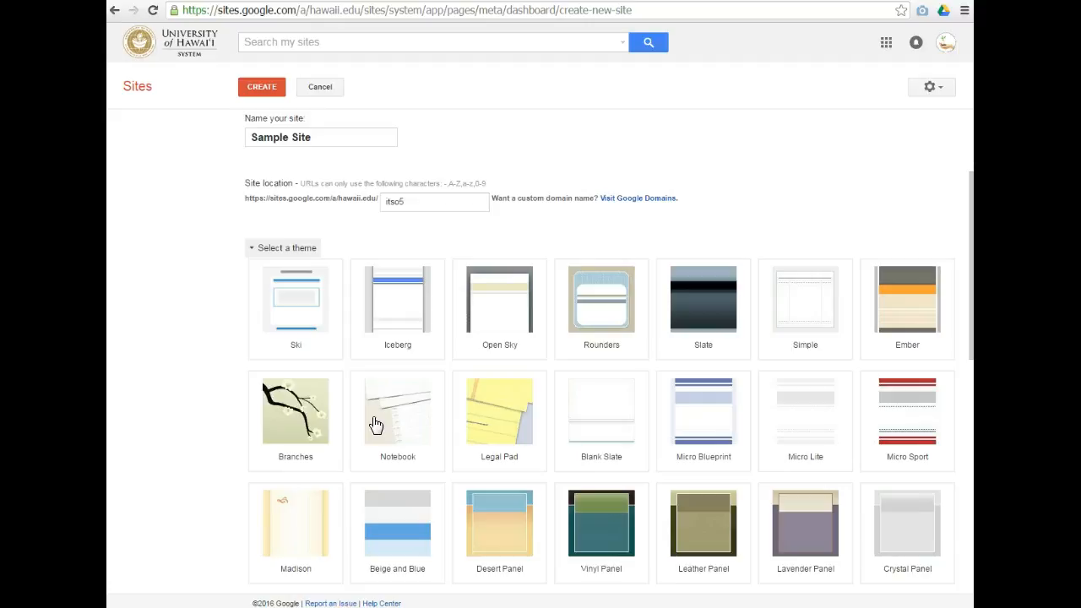
pyautogui.click(386, 445)
pyautogui.click(495, 465)
pyautogui.click(461, 463)
pyautogui.click(490, 464)
pyautogui.click(770, 429)
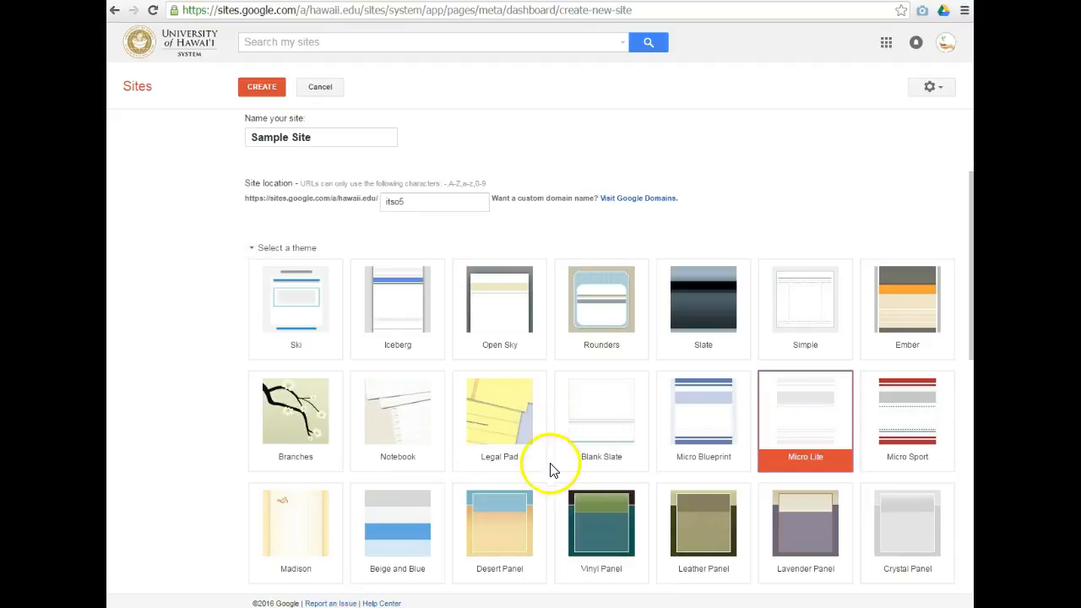
# Review the additional site options for categories and description, leaving them blank, and collapse them again.
pyautogui.scroll(-4, 382, 467)
pyautogui.scroll(-4, 382, 467)
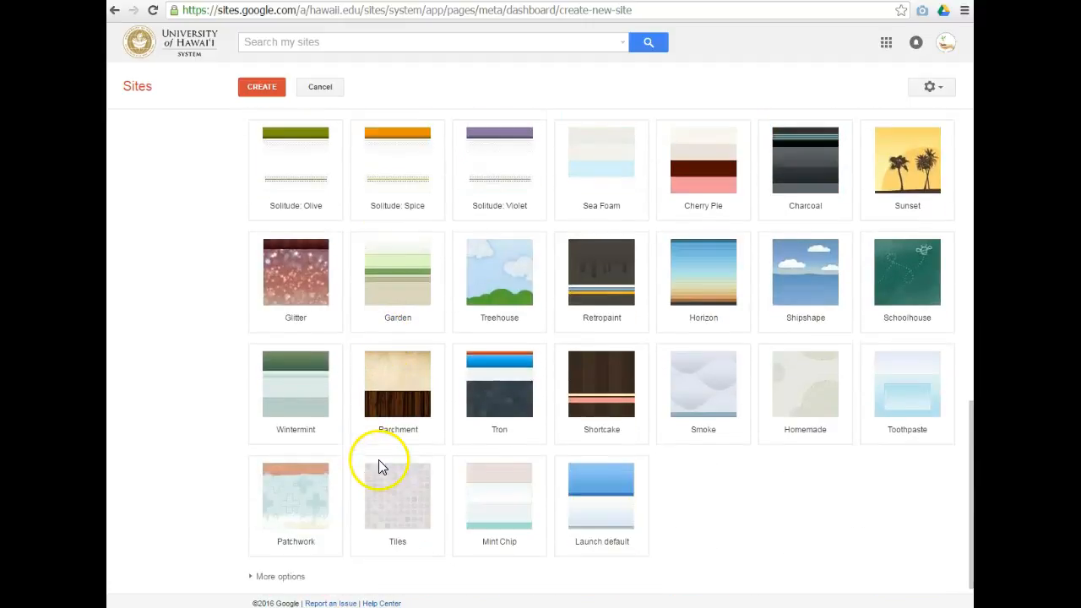
pyautogui.click(250, 569)
pyautogui.scroll(-2, 500, 570)
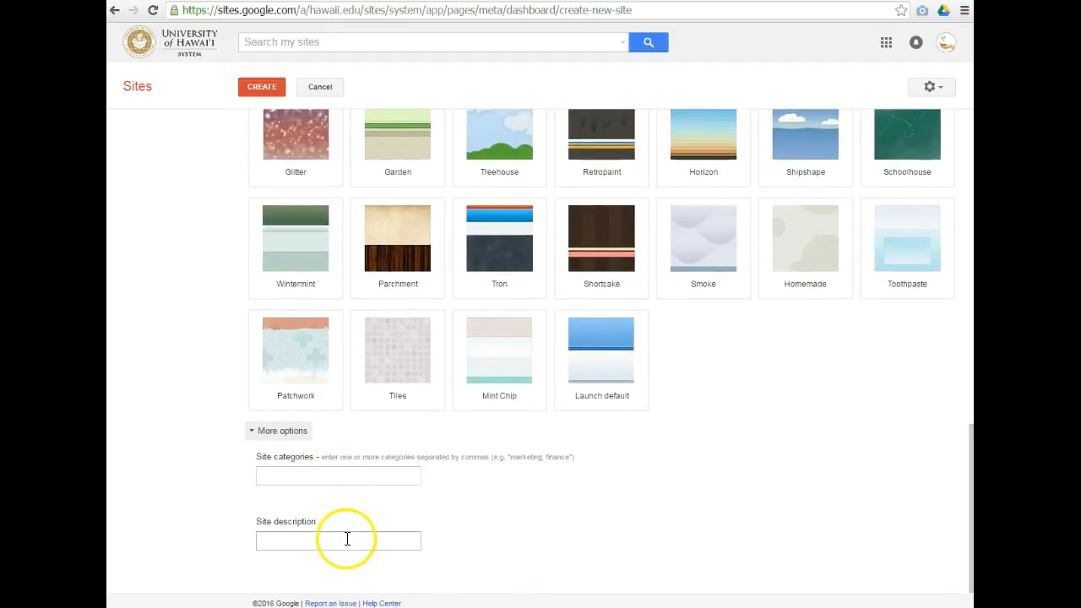
pyautogui.click(252, 430)
# Create the site with the chosen template, name, location and theme.
pyautogui.scroll(4, 692, 441)
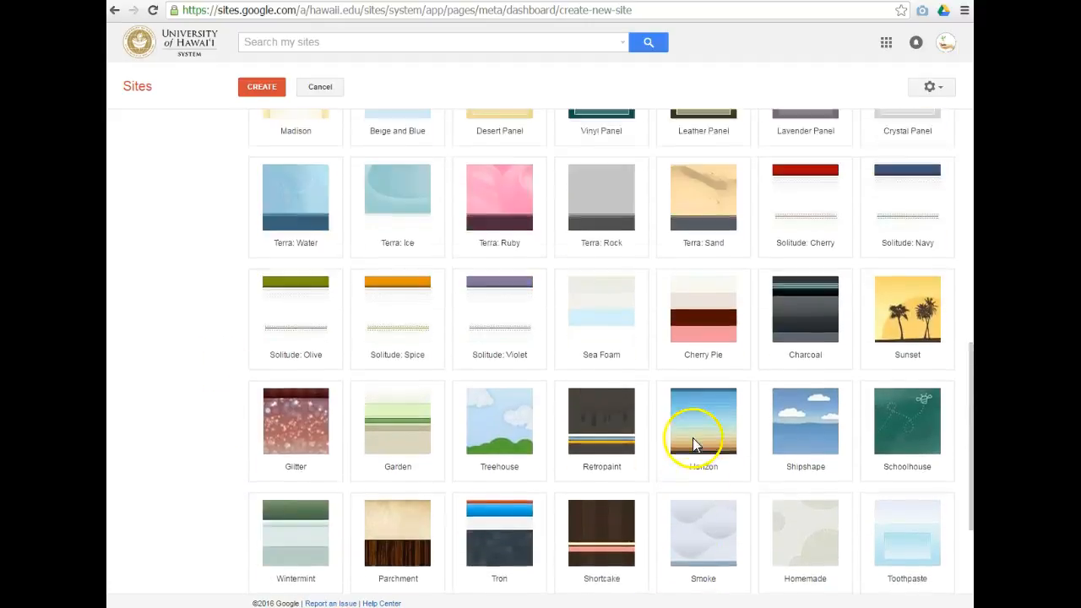
pyautogui.scroll(1, 727, 287)
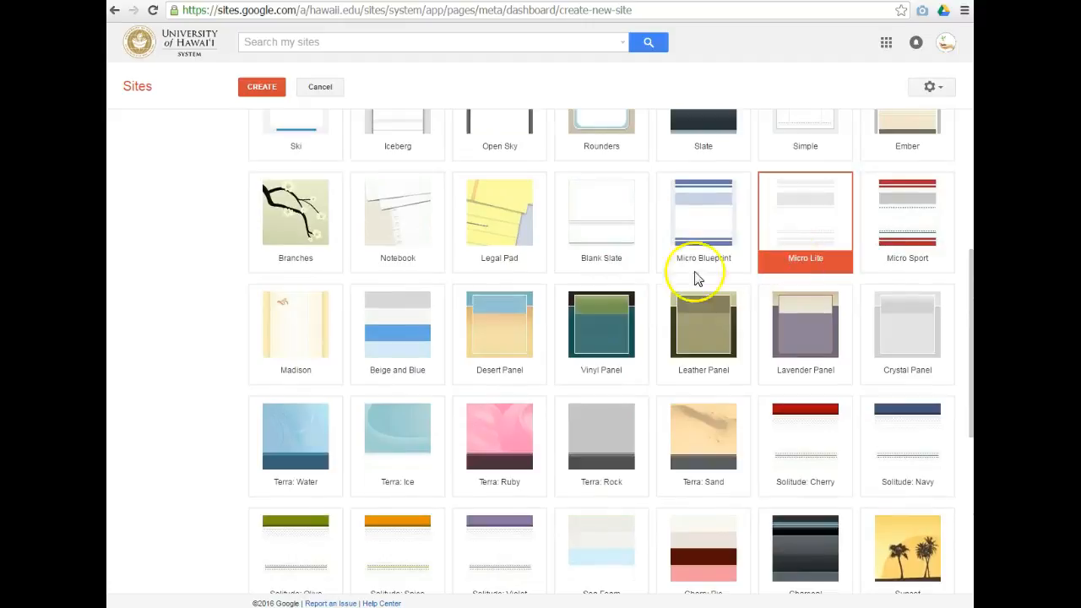
pyautogui.scroll(3, 251, 212)
pyautogui.scroll(1, 243, 135)
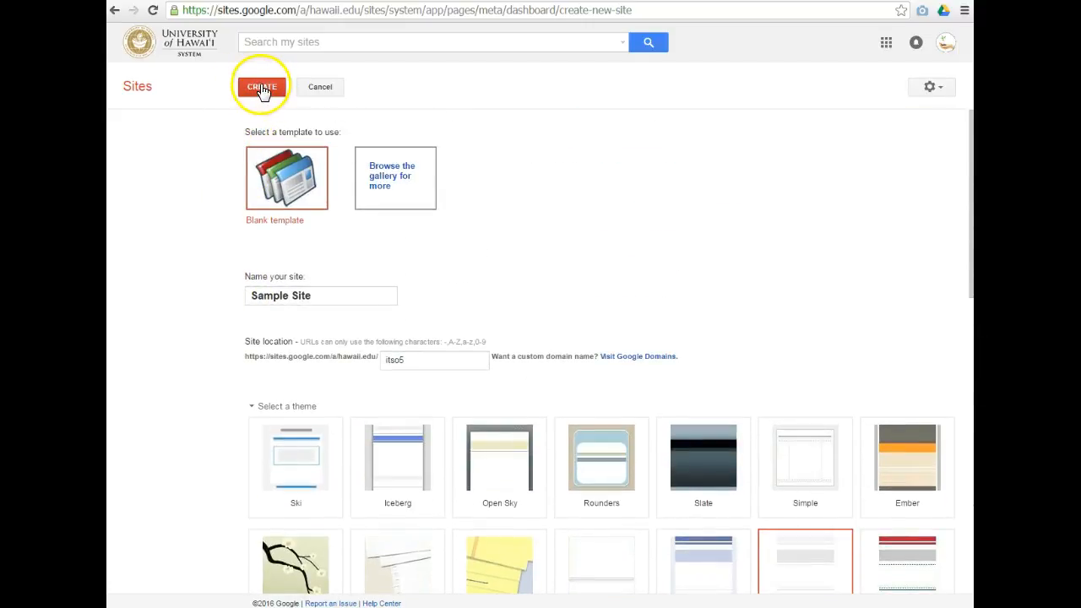
pyautogui.scroll(-4, 221, 341)
pyautogui.scroll(-5, 221, 341)
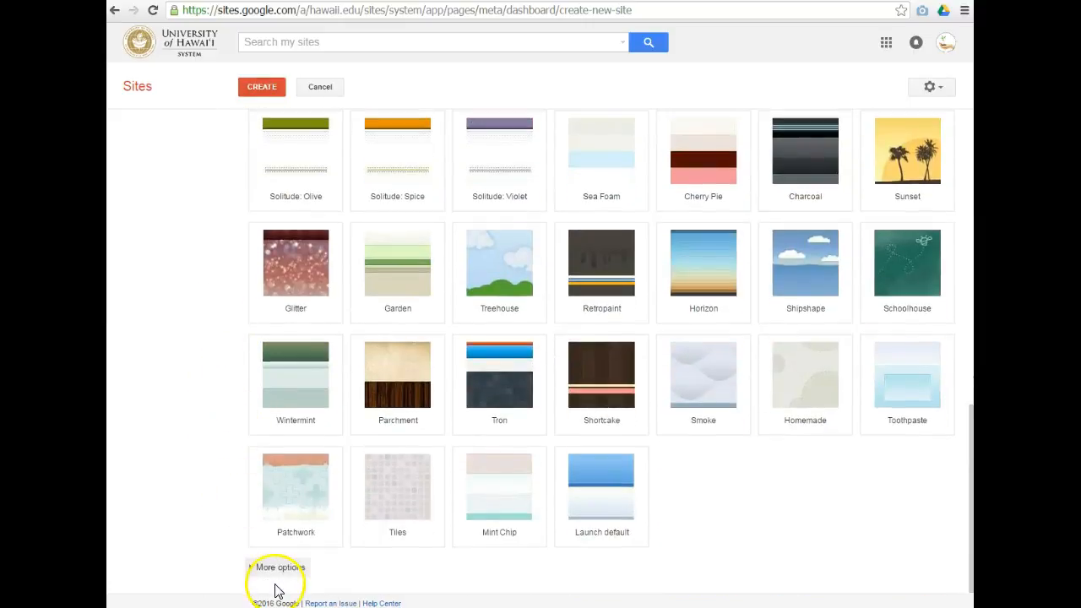
pyautogui.scroll(1, 237, 487)
pyautogui.scroll(8, 237, 487)
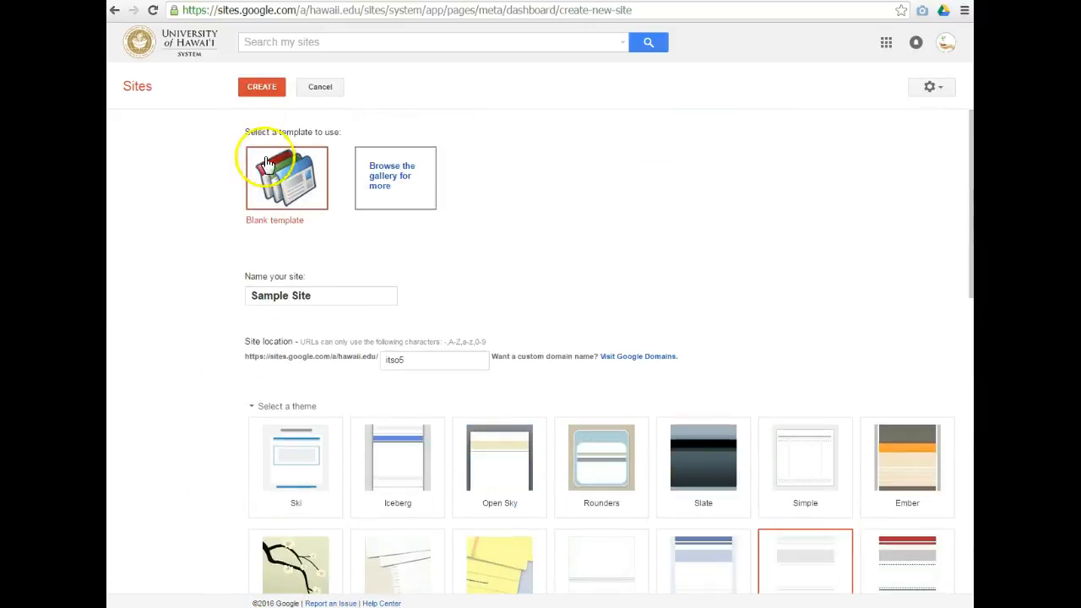
pyautogui.click(265, 88)
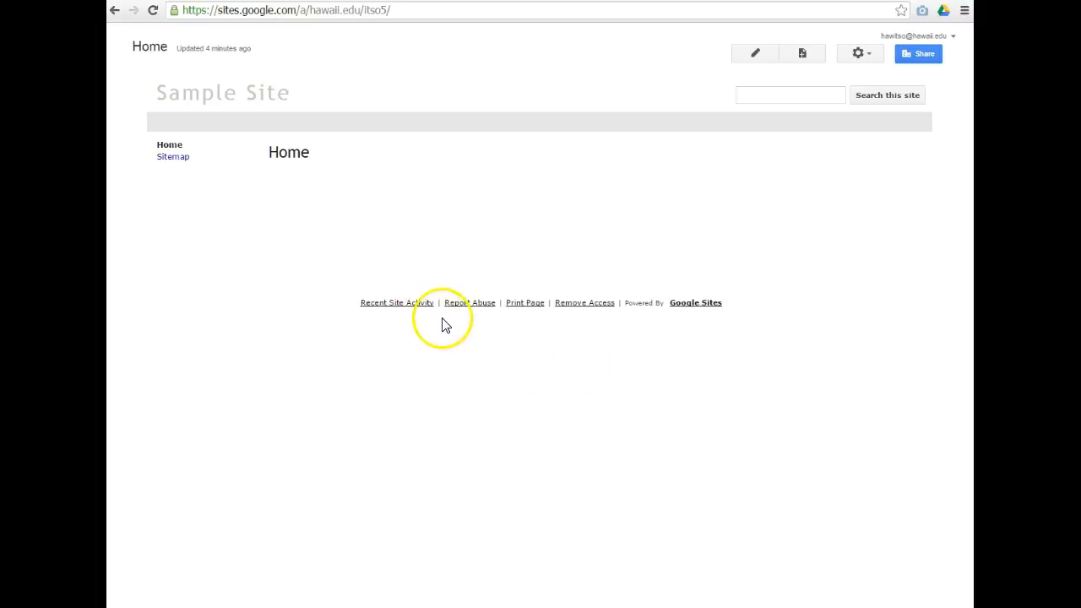
# Examine the new site's page and site actions, its sharing status and its web address.
pyautogui.click(533, 312)
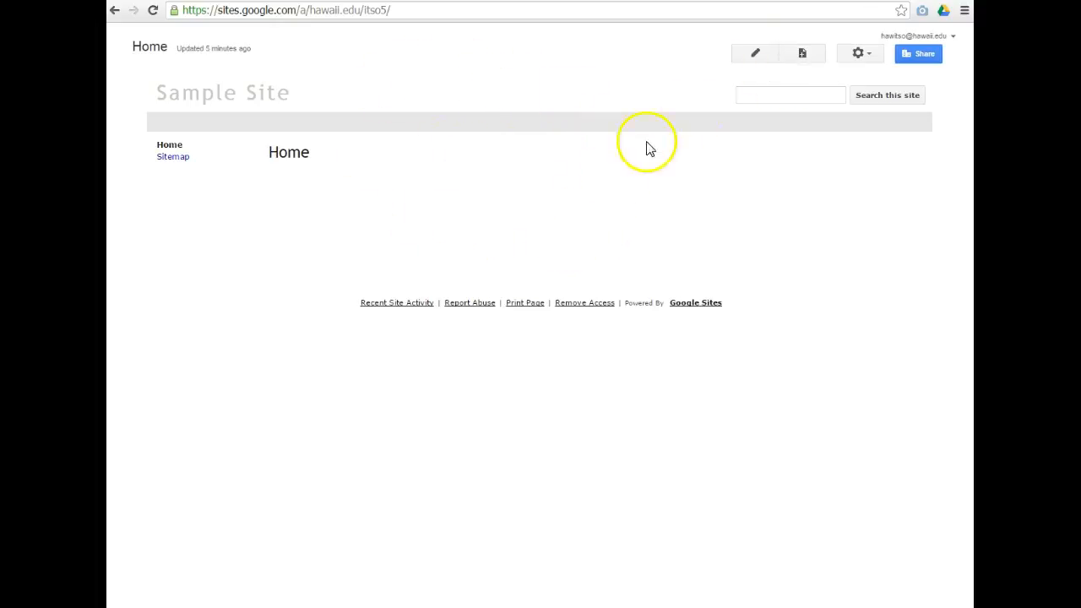
pyautogui.click(863, 58)
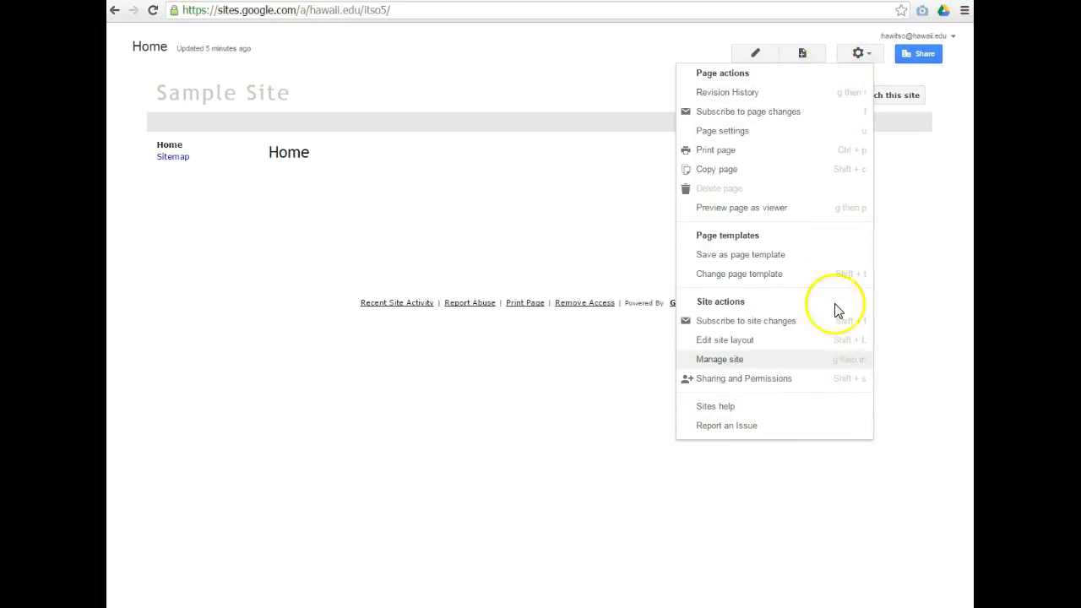
pyautogui.click(873, 54)
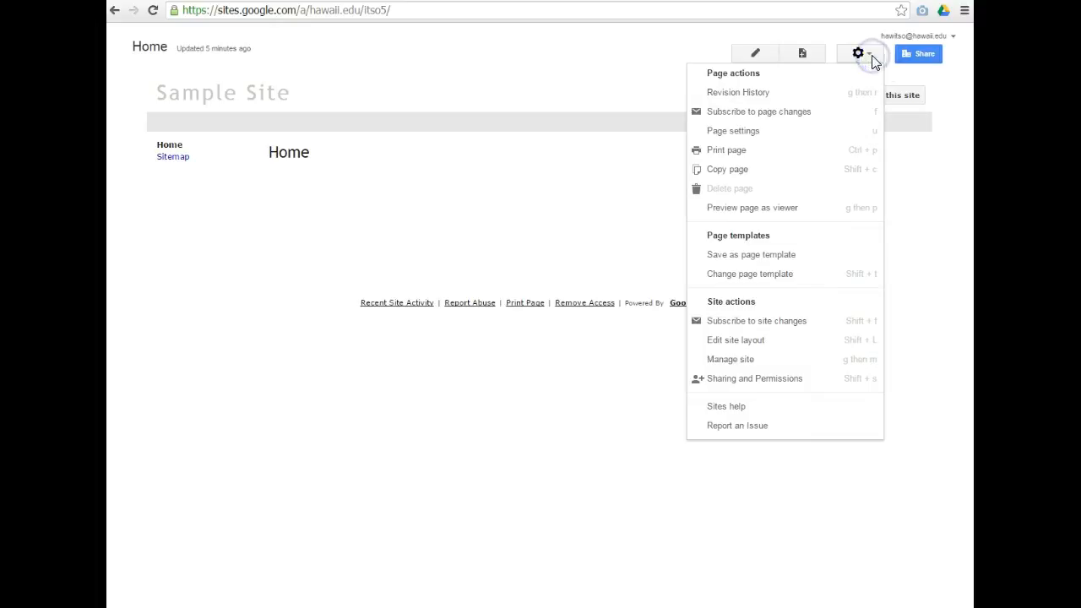
pyautogui.click(921, 78)
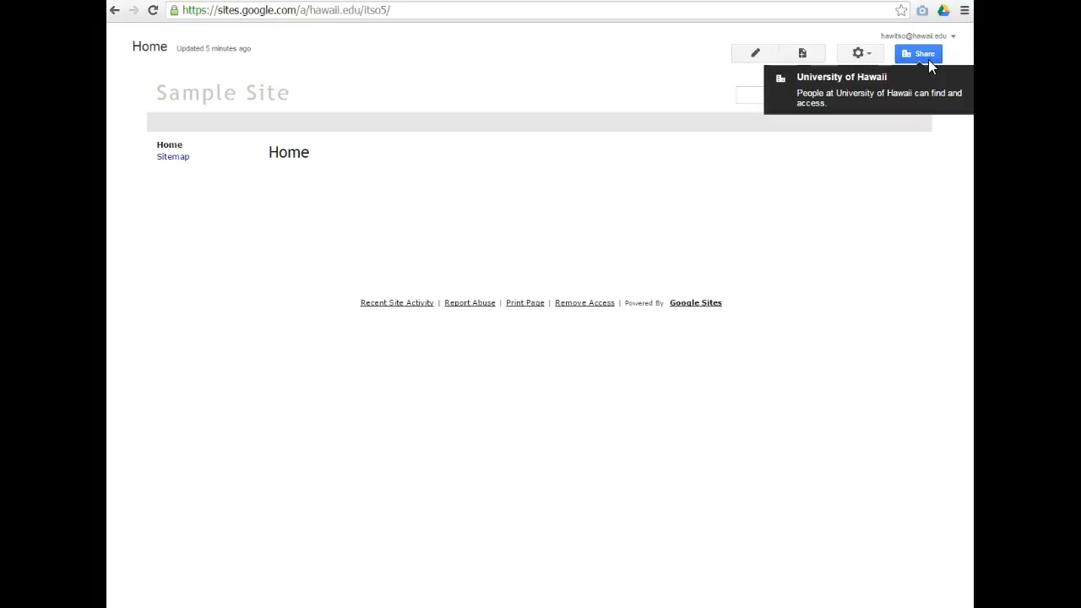
pyautogui.click(913, 193)
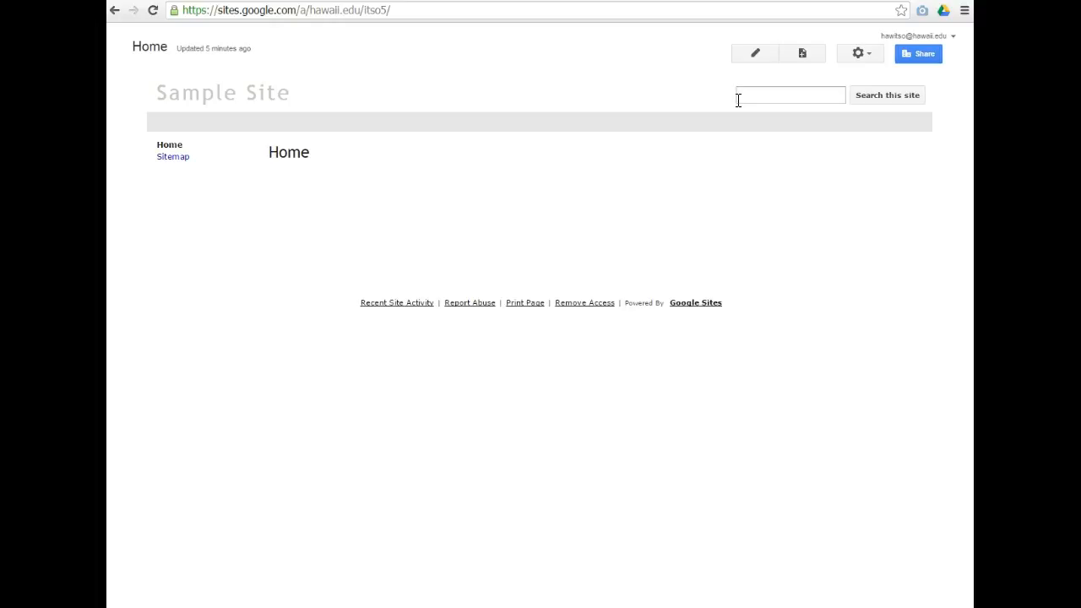
pyautogui.click(728, 163)
pyautogui.click(423, 10)
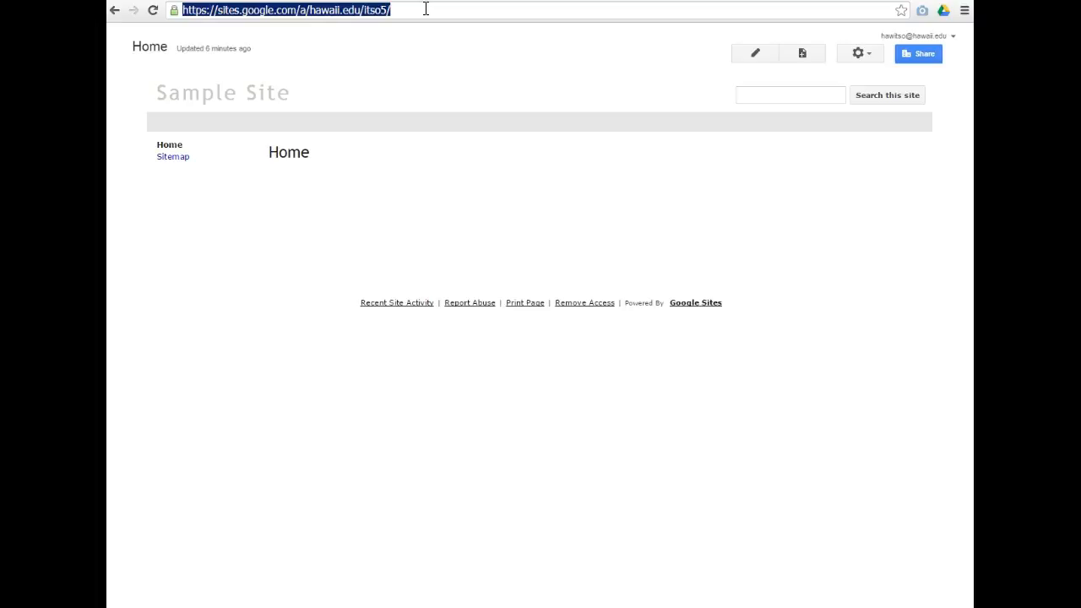
pyautogui.click(436, 162)
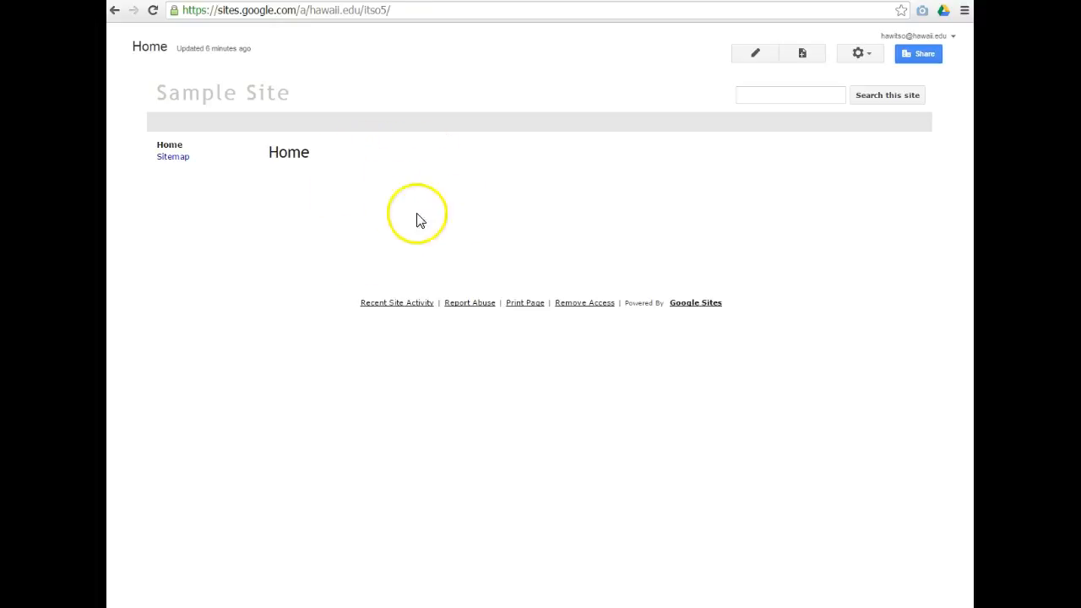
# Open the Home page for editing and select its title text.
pyautogui.click(749, 58)
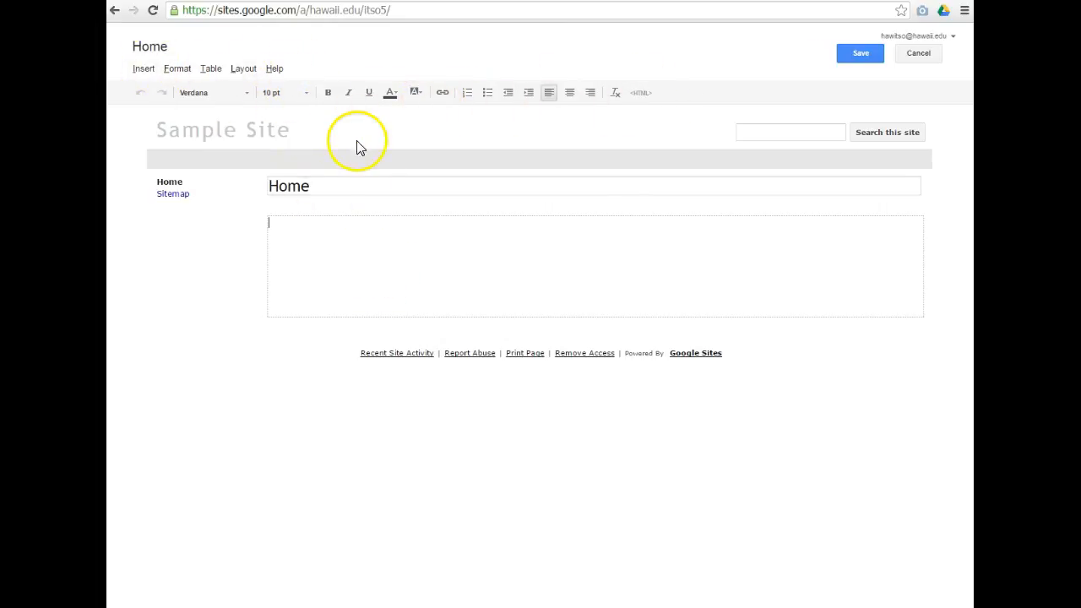
pyautogui.click(321, 187)
pyautogui.moveTo(321, 187); pyautogui.dragTo(272, 186)
pyautogui.click(288, 186)
pyautogui.doubleClick(292, 187)
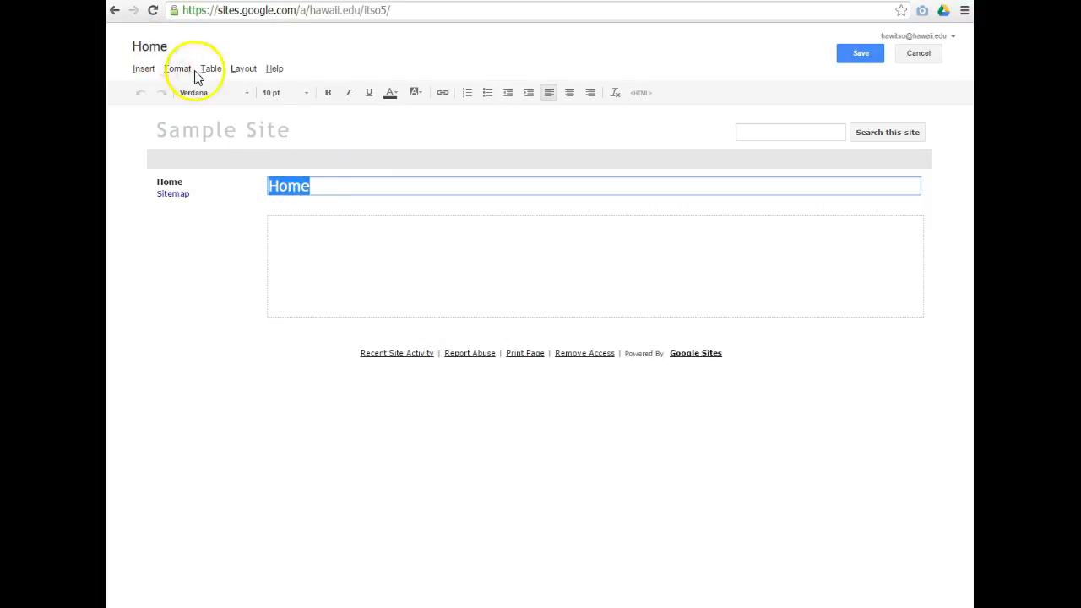
# Enter "Use this page for the course syllabus." in the Home page's body, keeping the page title as it is.
pyautogui.click(326, 184)
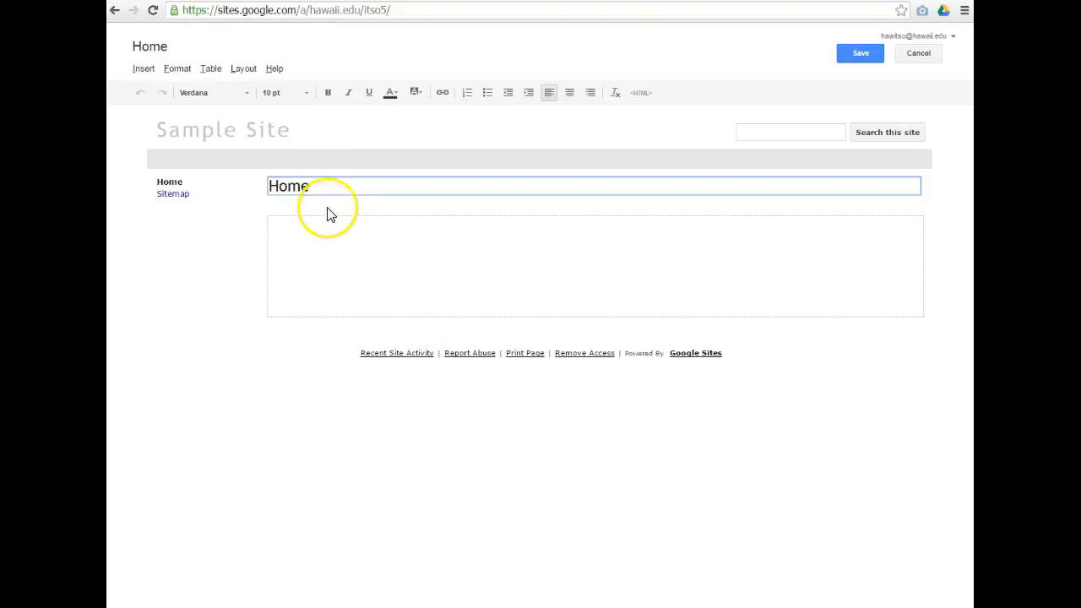
pyautogui.click(326, 224)
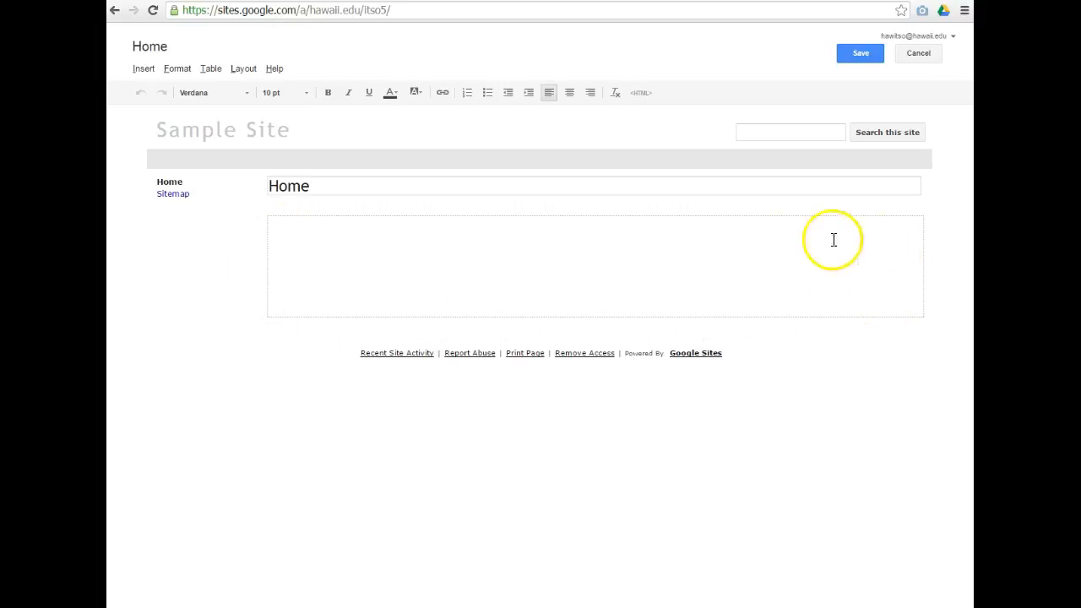
pyautogui.click(443, 232)
pyautogui.write('Use this ')
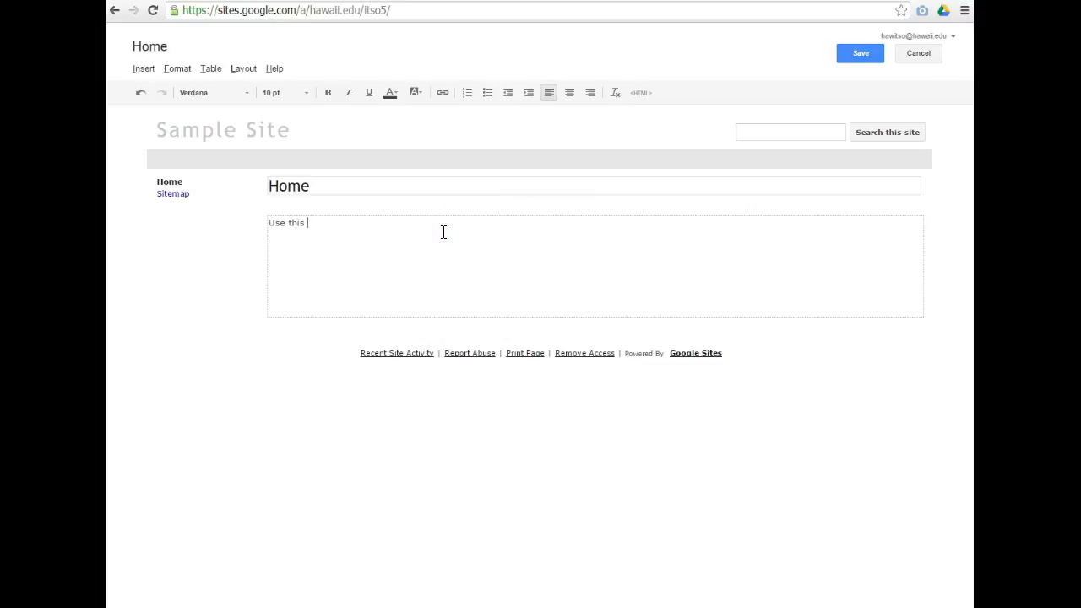
pyautogui.write('page to')
pyautogui.press('BackSpace')
pyautogui.press('BackSpace')
pyautogui.write('as')
pyautogui.press('BackSpace')
pyautogui.press('BackSpace')
pyautogui.press('BackSpace')
pyautogui.write('for the course syllabus.')
# Format the body sentence as bold red text with a cyan highlight and save the page.
pyautogui.moveTo(439, 223); pyautogui.dragTo(267, 218)
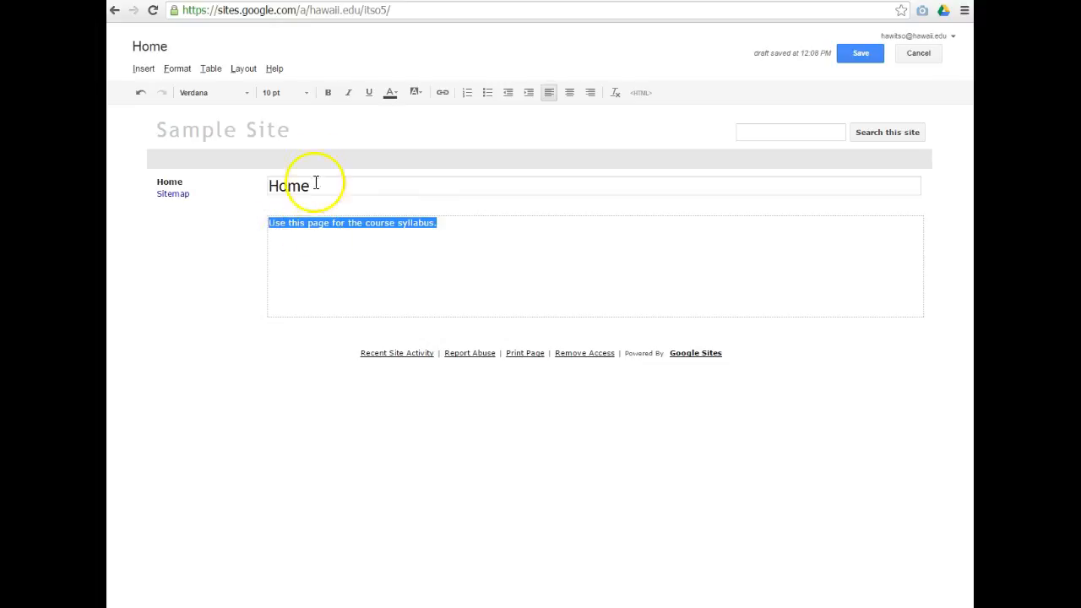
pyautogui.click(329, 95)
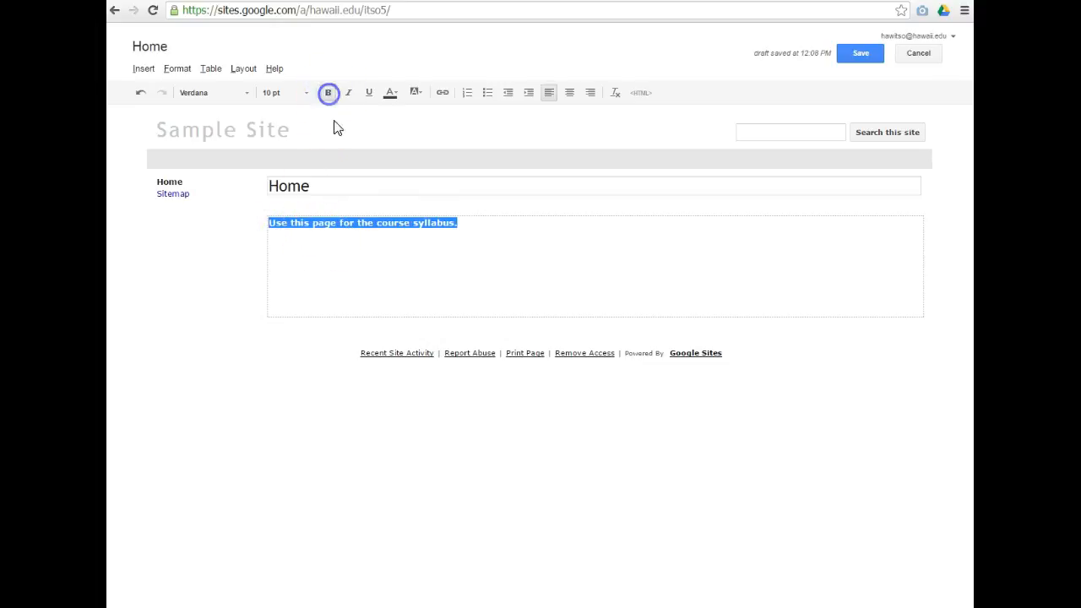
pyautogui.click(392, 95)
pyautogui.click(389, 125)
pyautogui.click(414, 92)
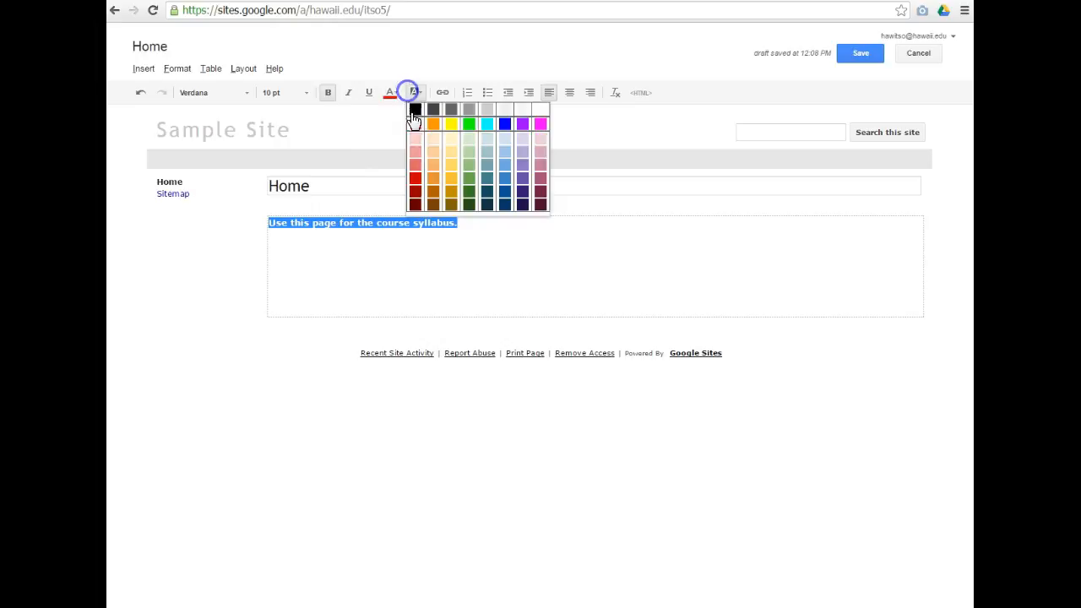
pyautogui.click(487, 125)
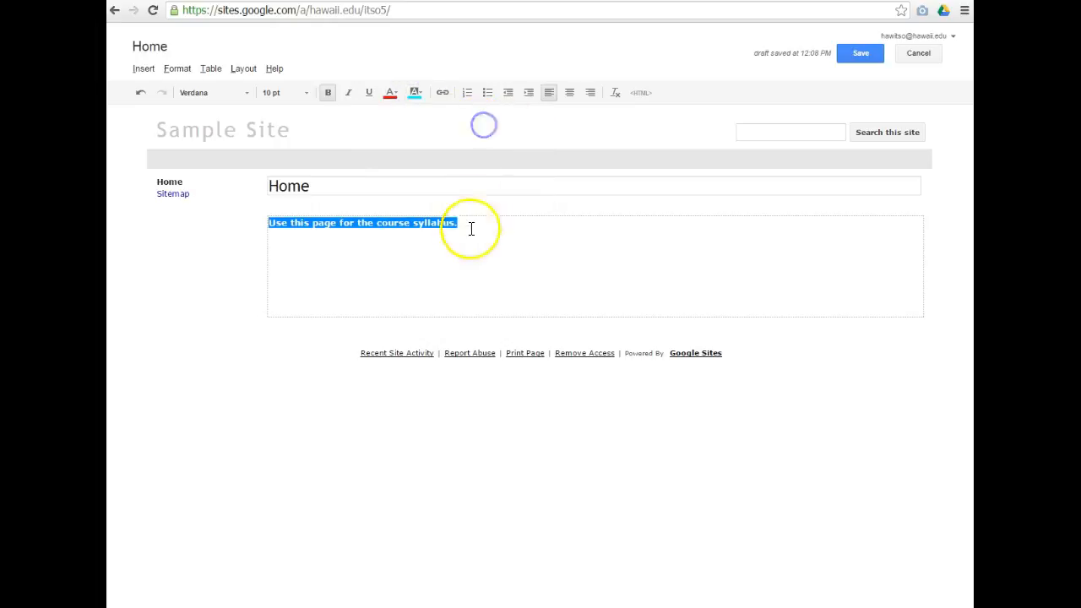
pyautogui.click(499, 293)
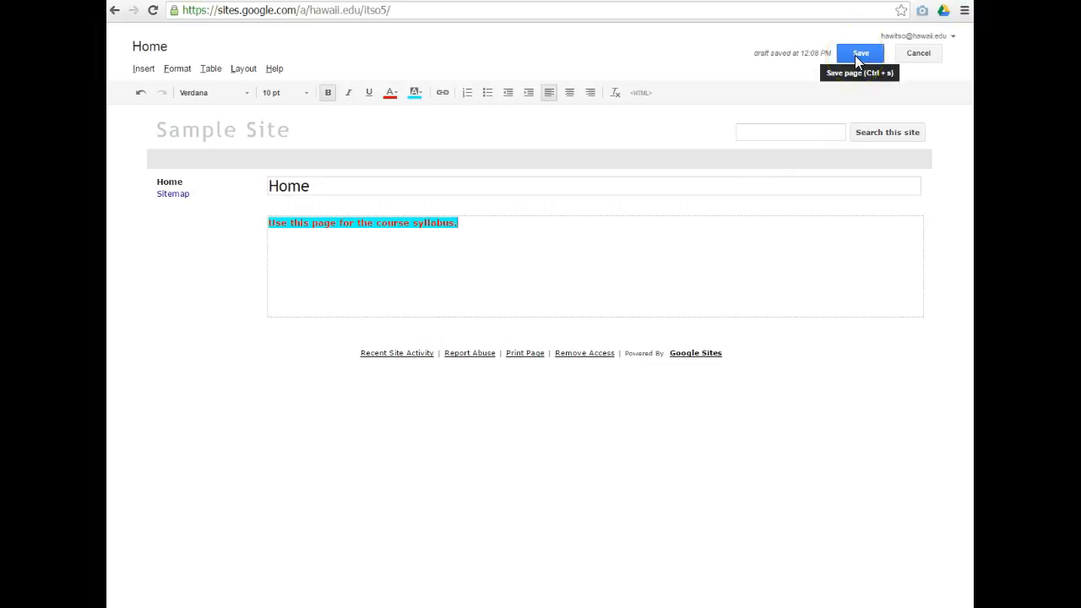
pyautogui.click(858, 55)
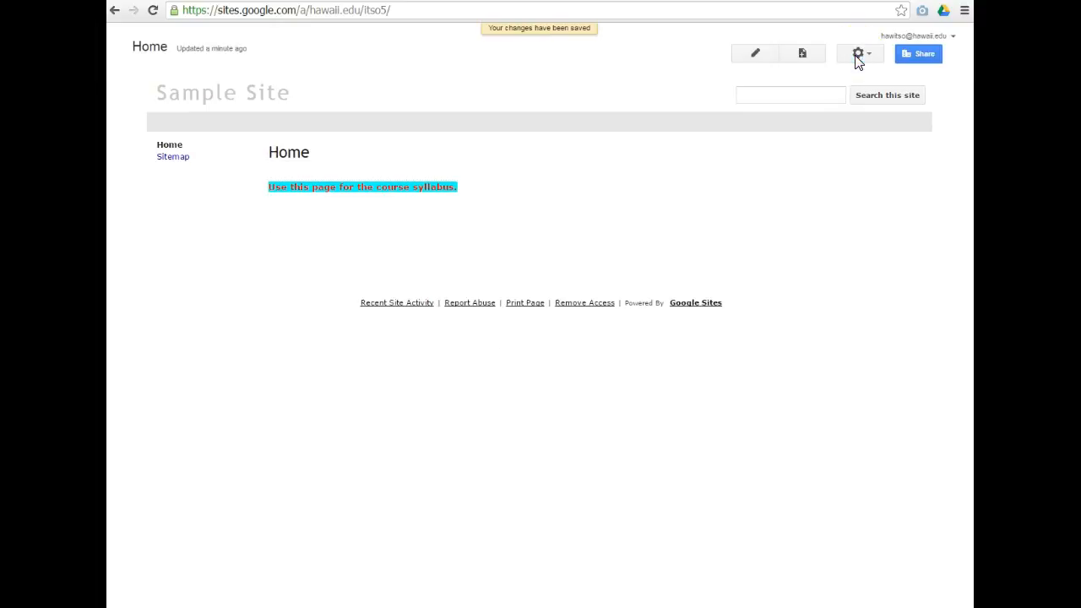